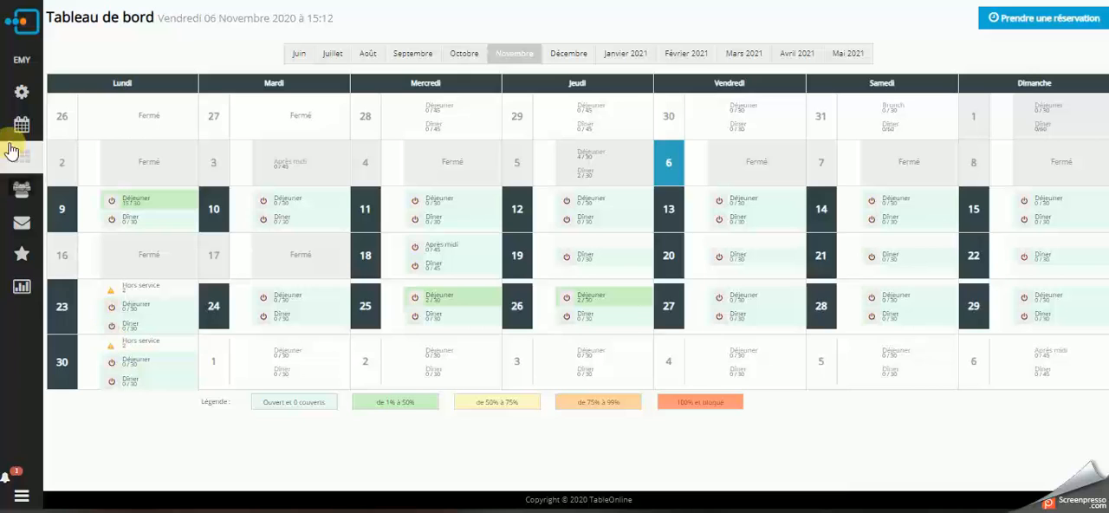
# Open the restaurant's service openings settings and look through the regular weekly openings.
pyautogui.click(24, 91)
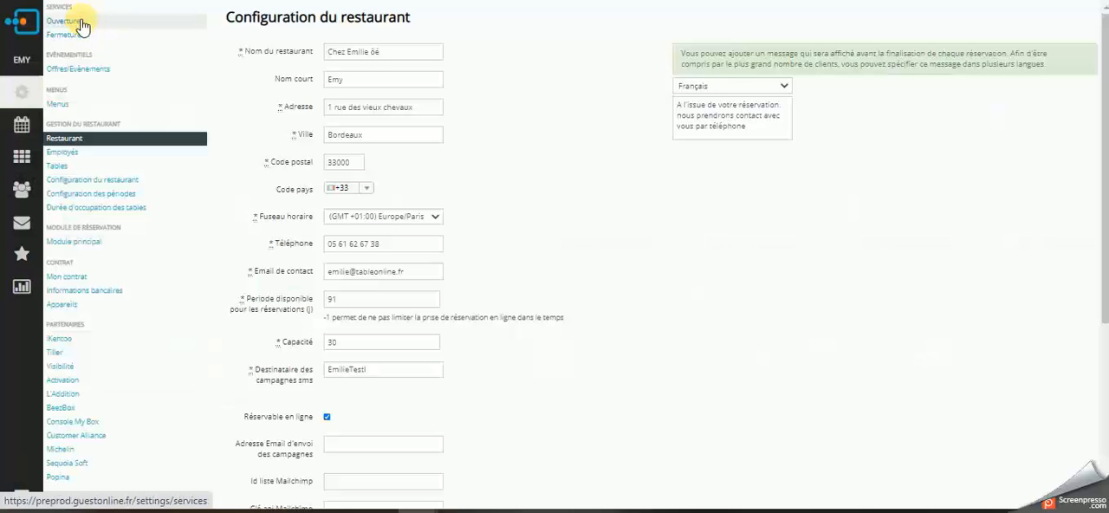
pyautogui.click(79, 23)
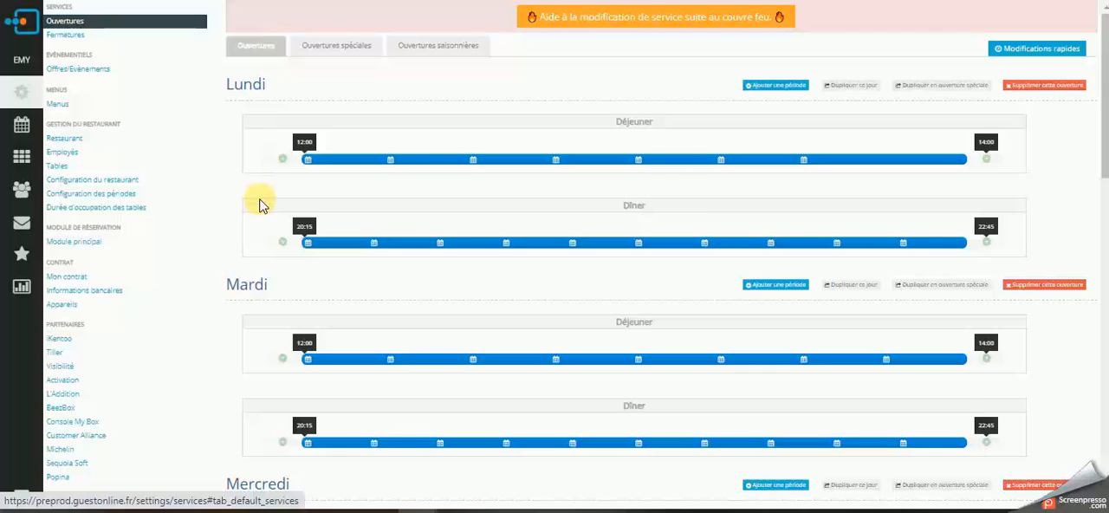
pyautogui.scroll(-10, 257, 203)
pyautogui.scroll(-2, 260, 203)
pyautogui.scroll(6, 257, 203)
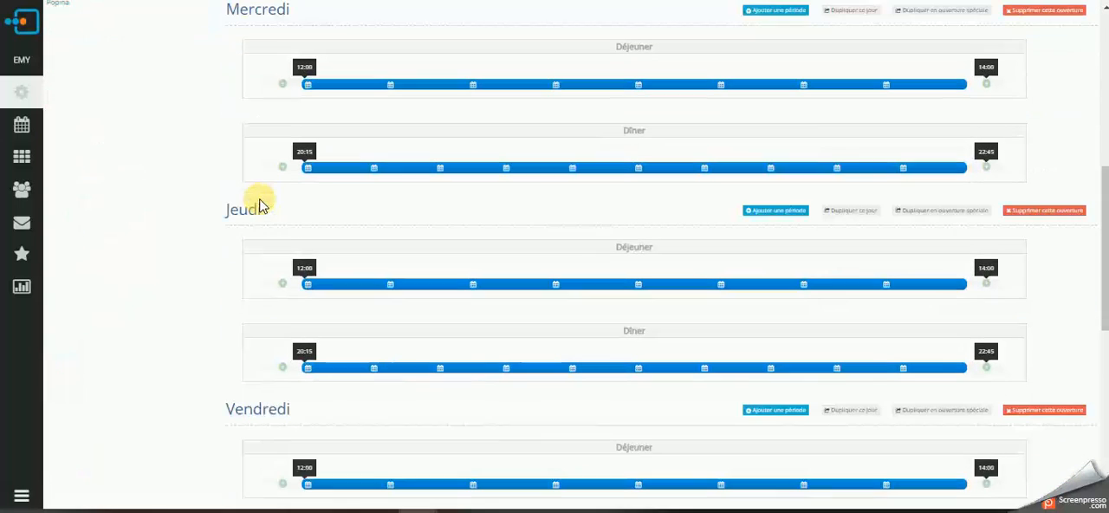
pyautogui.scroll(5, 276, 161)
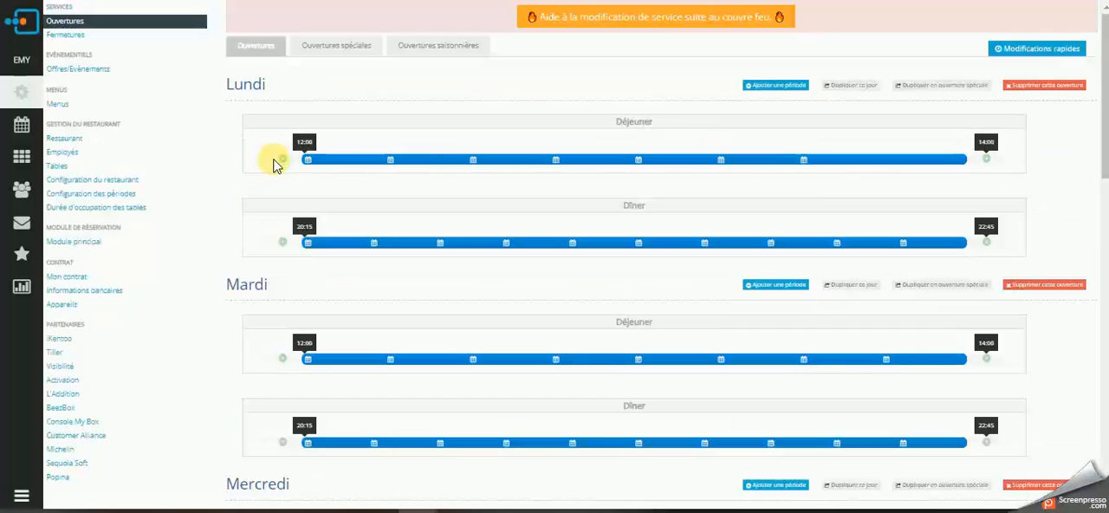
# Look at the special openings, and display the seasonal openings with the list of existing seasons.
pyautogui.click(352, 47)
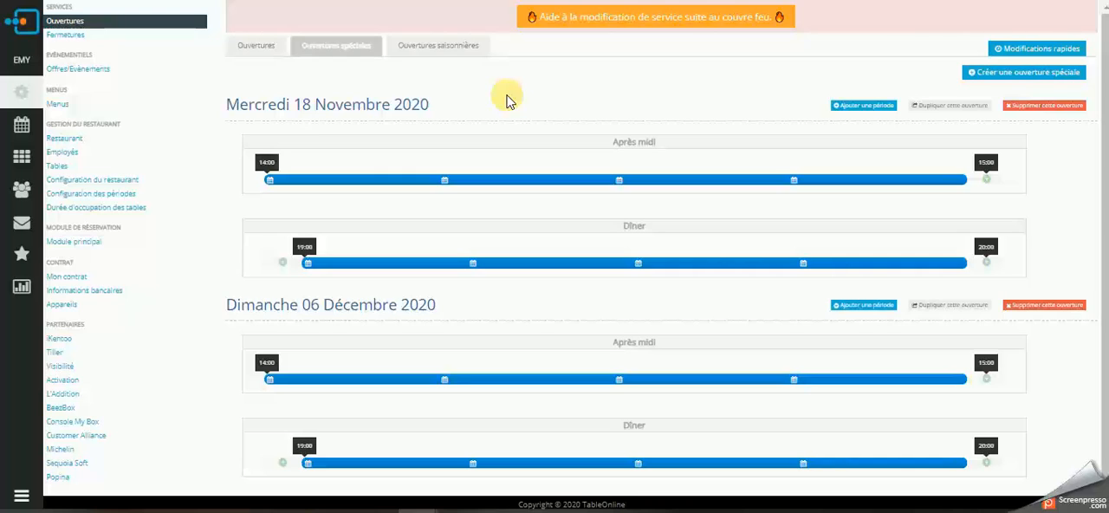
pyautogui.click(463, 54)
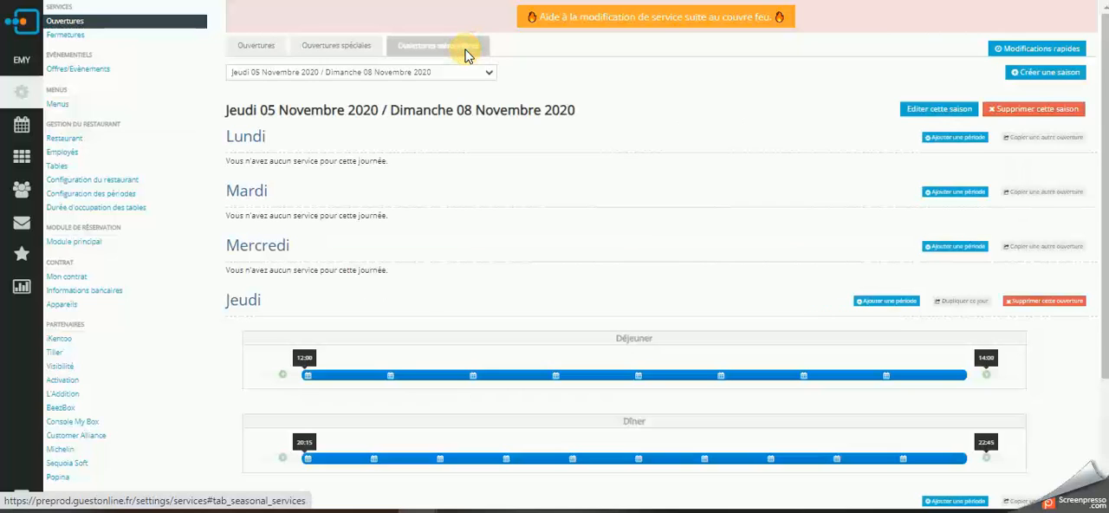
pyautogui.click(489, 73)
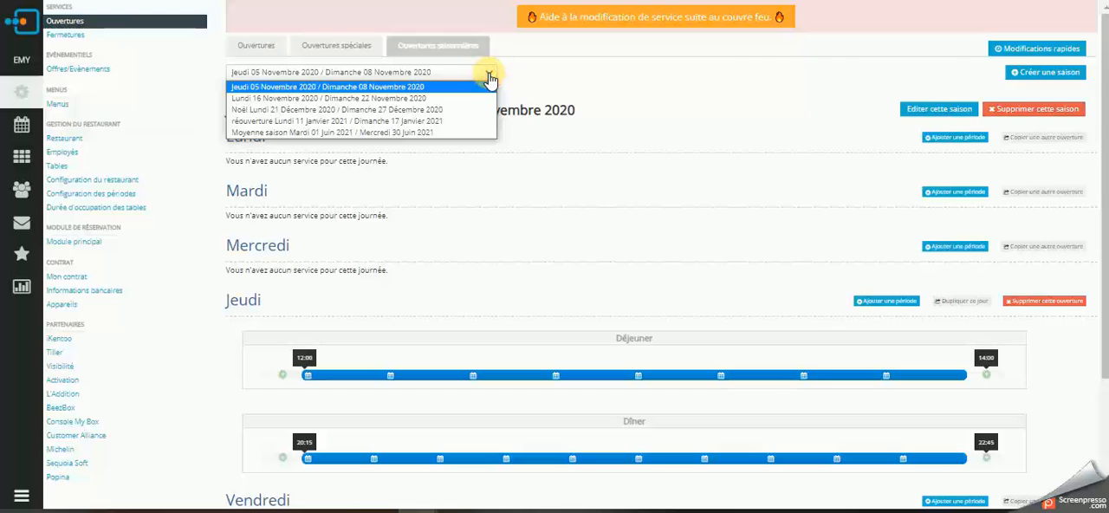
pyautogui.click(489, 76)
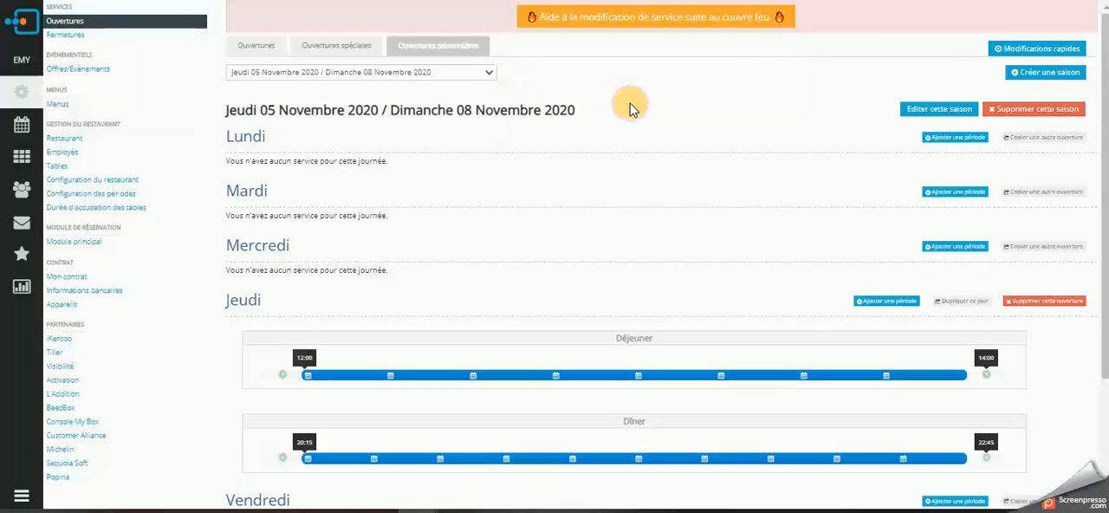
# Start a new season named "Vacances d'hiver".
pyautogui.click(1049, 76)
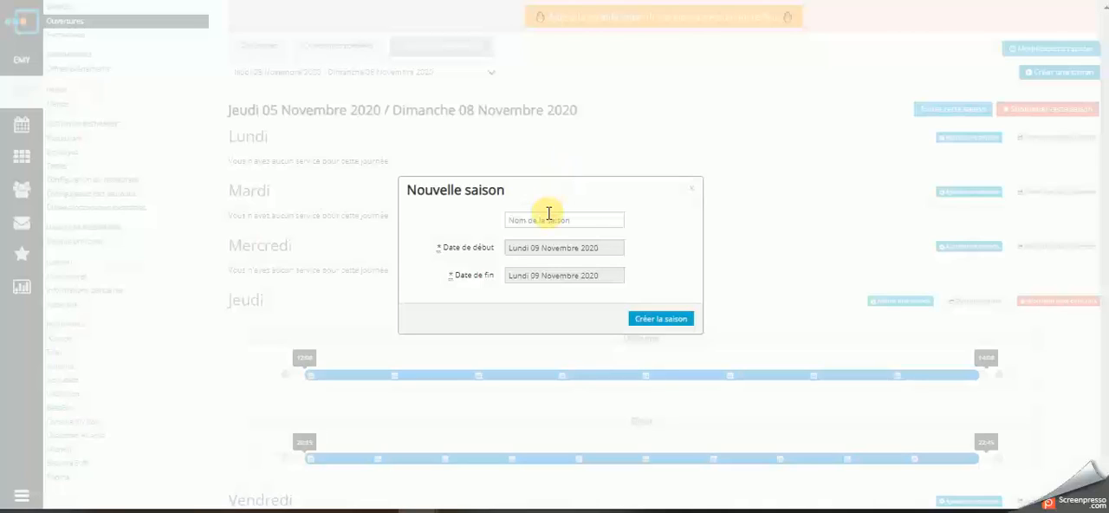
pyautogui.click(548, 217)
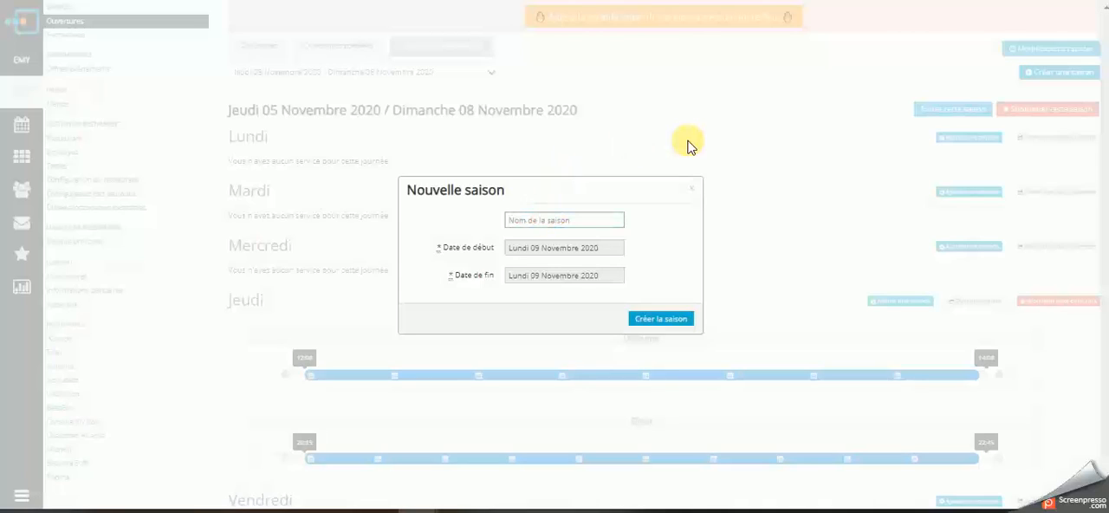
pyautogui.write("Vacances d'hiver")
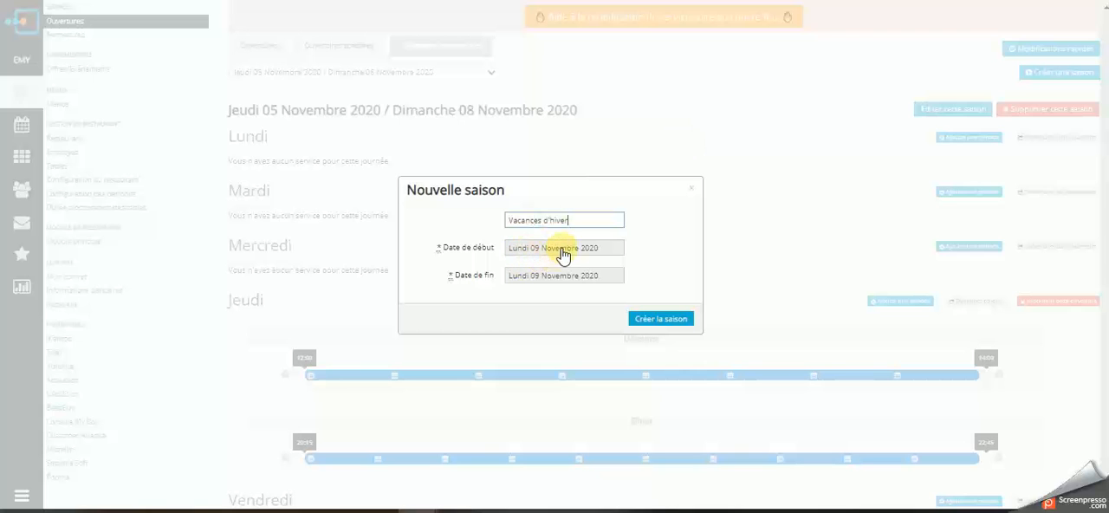
# Set the new season to run from Lundi 28 Décembre 2020 to Dimanche 03 Janvier 2021 and create it.
pyautogui.click(562, 251)
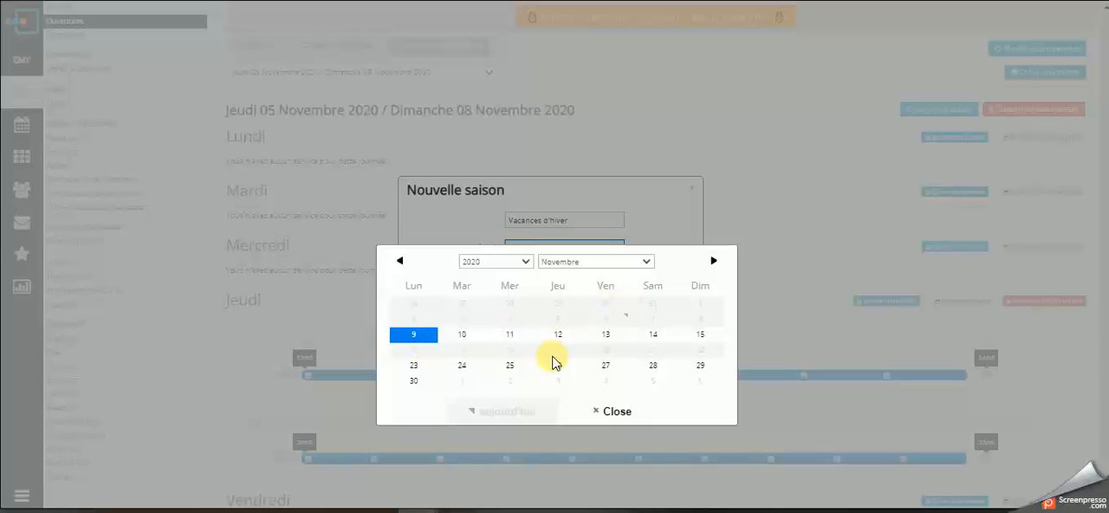
pyautogui.click(713, 262)
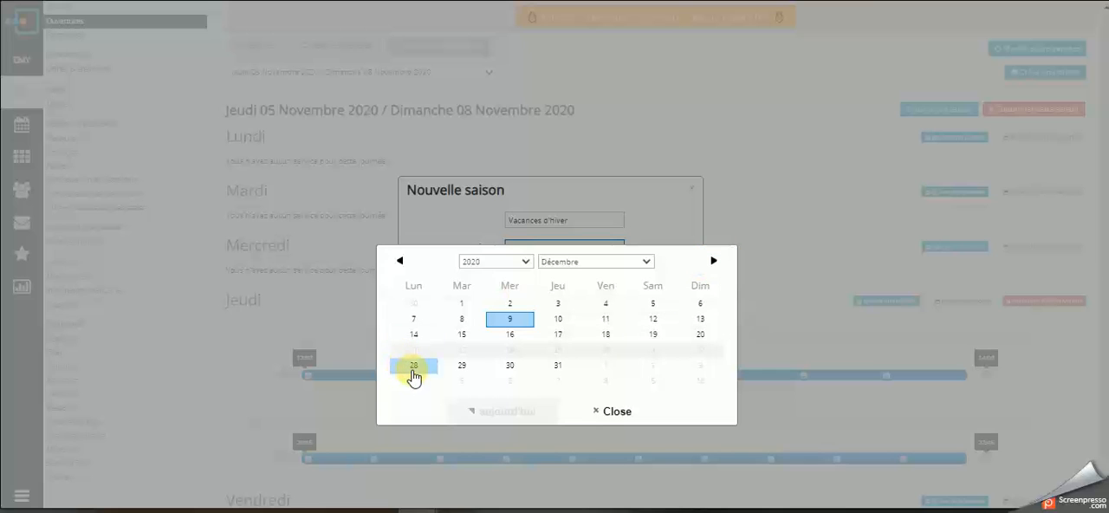
pyautogui.click(413, 368)
pyautogui.click(586, 278)
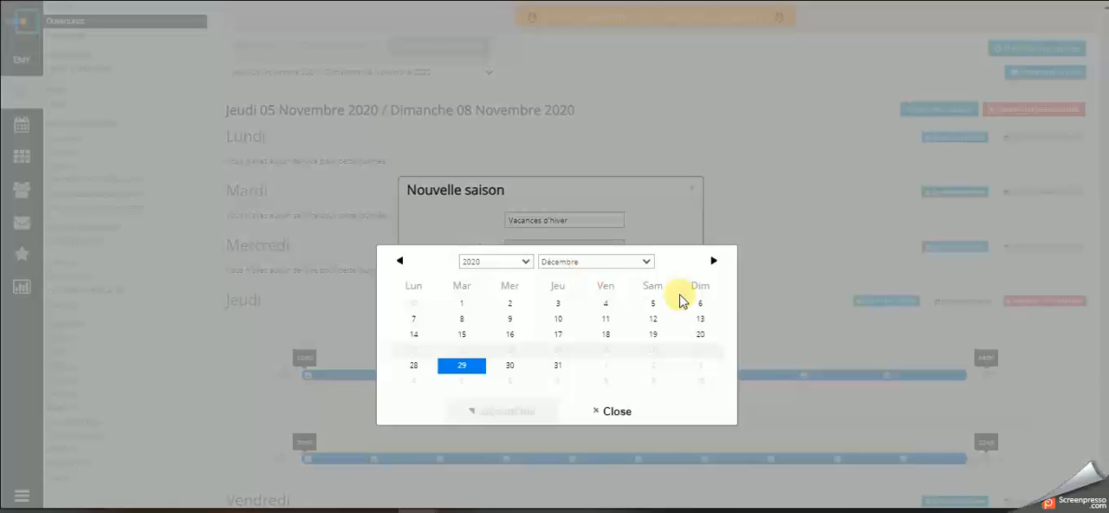
pyautogui.click(713, 262)
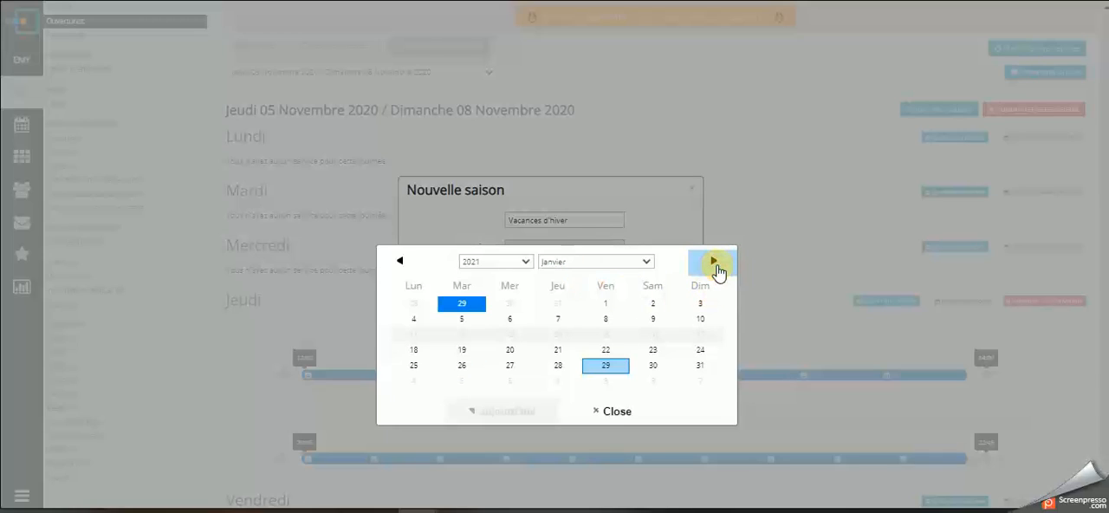
pyautogui.click(707, 306)
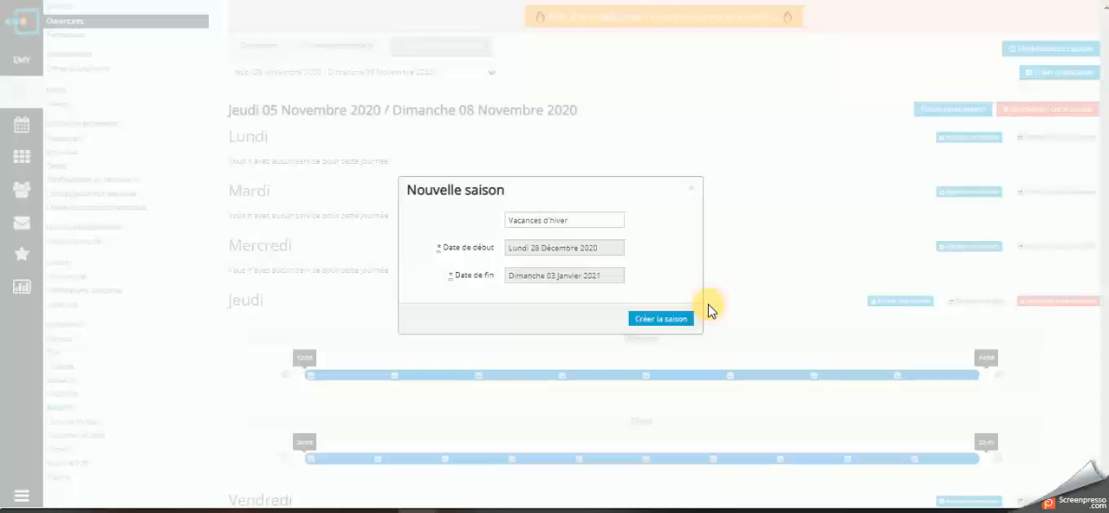
pyautogui.click(664, 322)
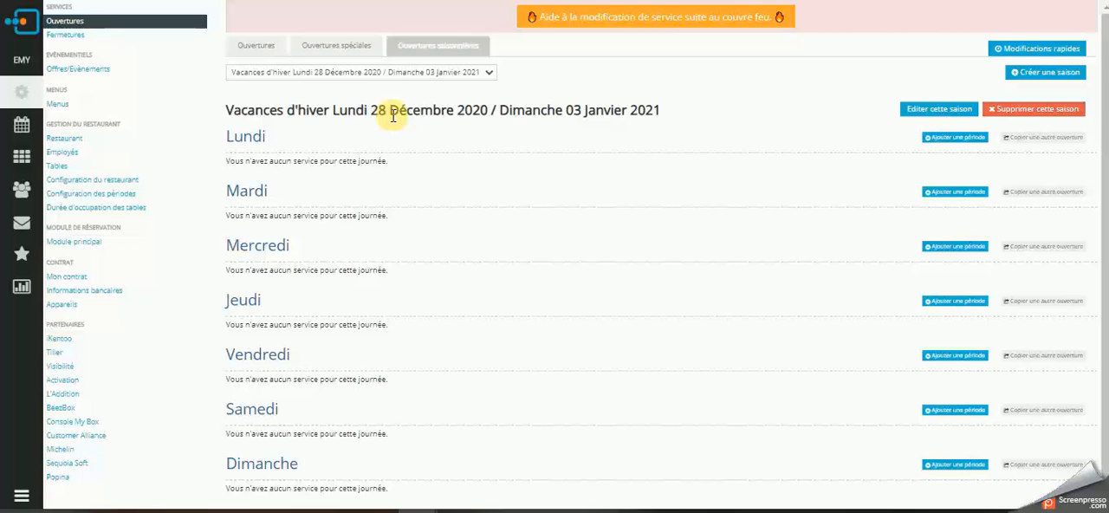
pyautogui.scroll(-1, 569, 132)
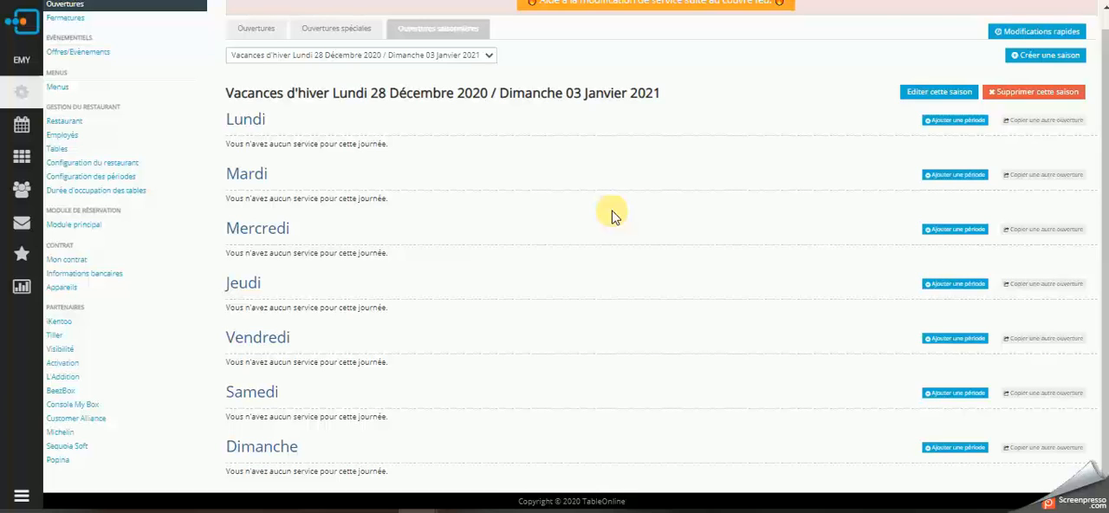
pyautogui.click(950, 122)
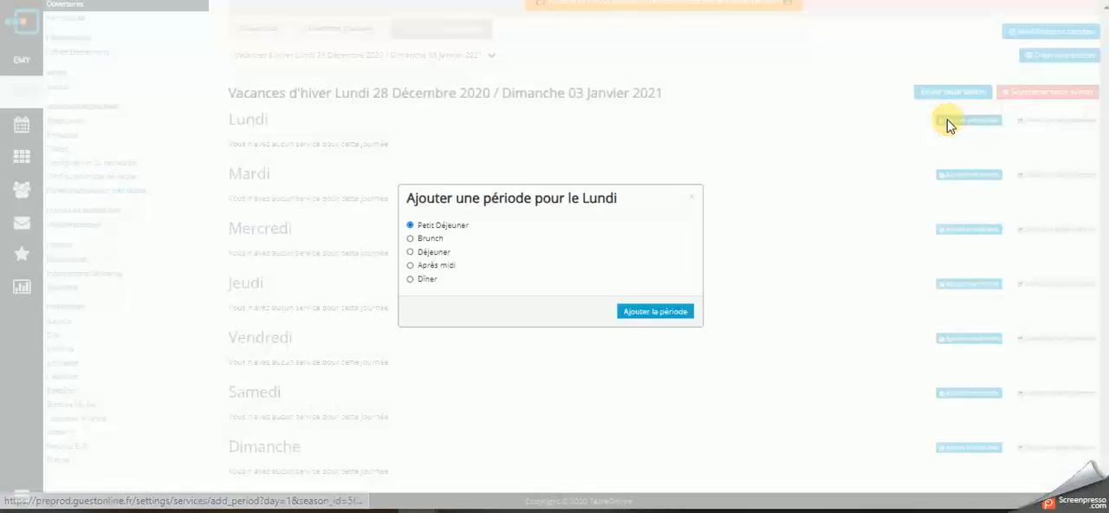
pyautogui.click(696, 200)
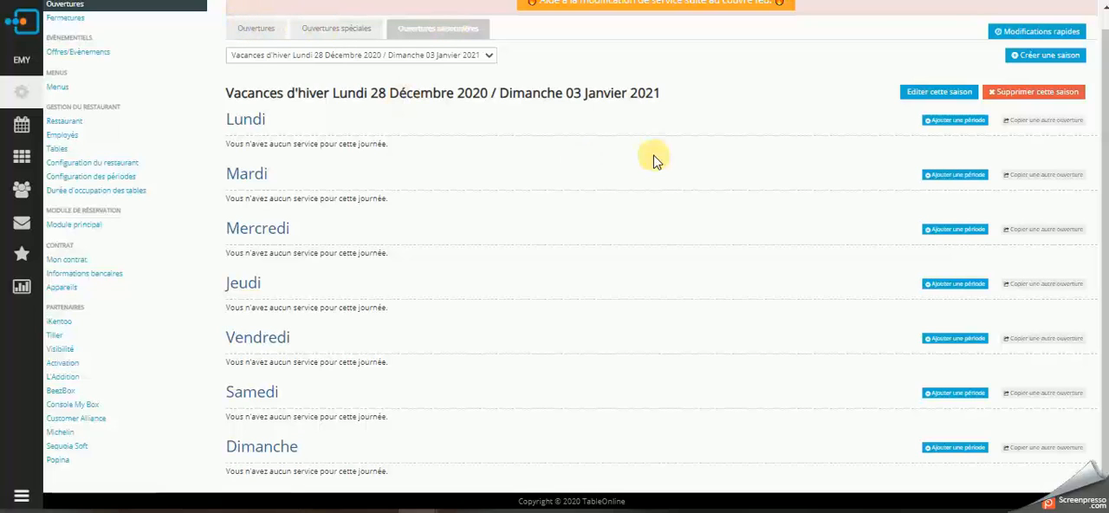
# Copy the Lundi services from the "réouverture" season (11 to 17 Janvier 2021) into the Vacances d'hiver season's Lundi.
pyautogui.click(1045, 121)
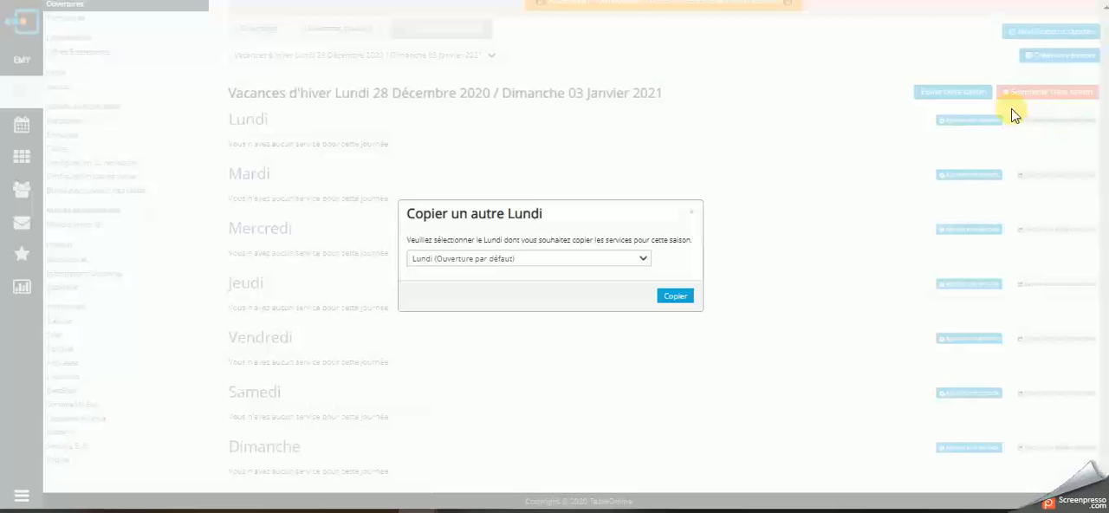
pyautogui.click(643, 261)
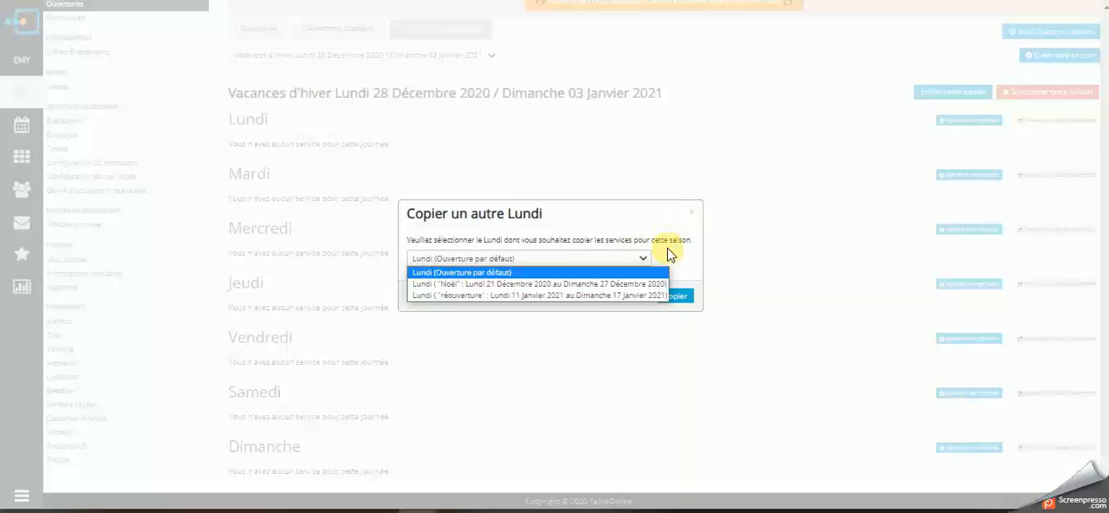
pyautogui.click(631, 297)
pyautogui.click(674, 296)
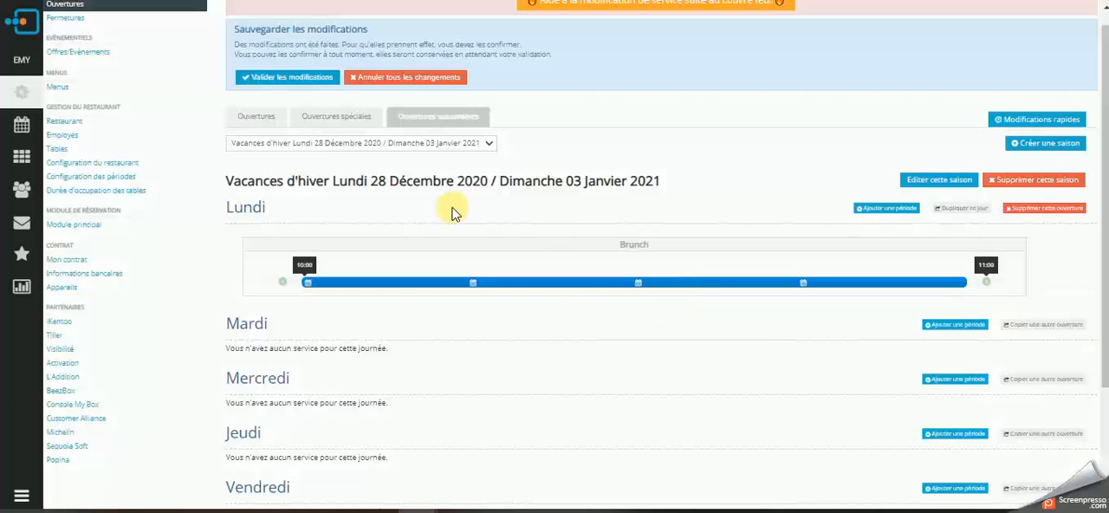
# Duplicate the Lundi services of the Vacances d'hiver season to every other day, Mardi through Dimanche.
pyautogui.scroll(-3, 454, 209)
pyautogui.scroll(-1, 451, 209)
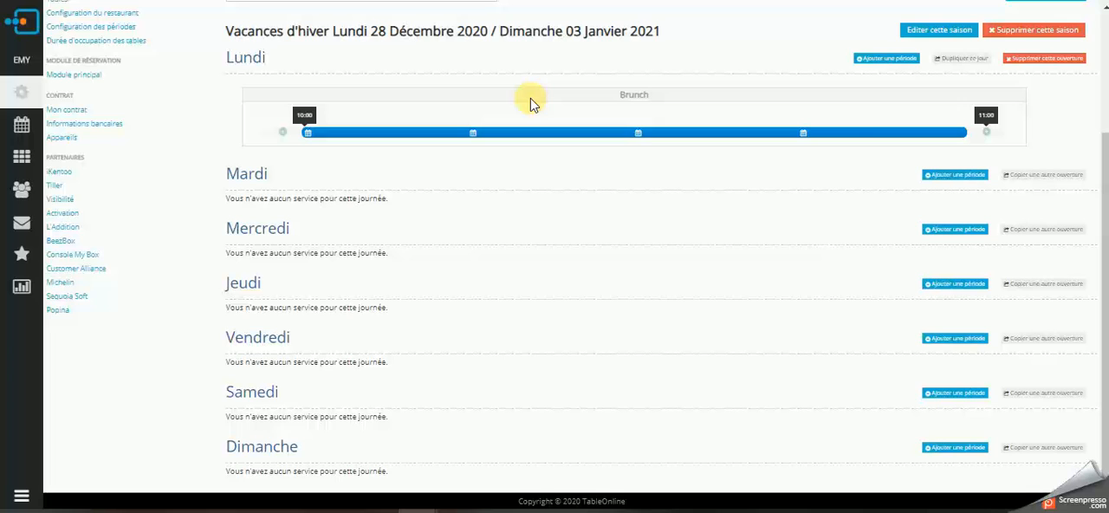
pyautogui.click(966, 59)
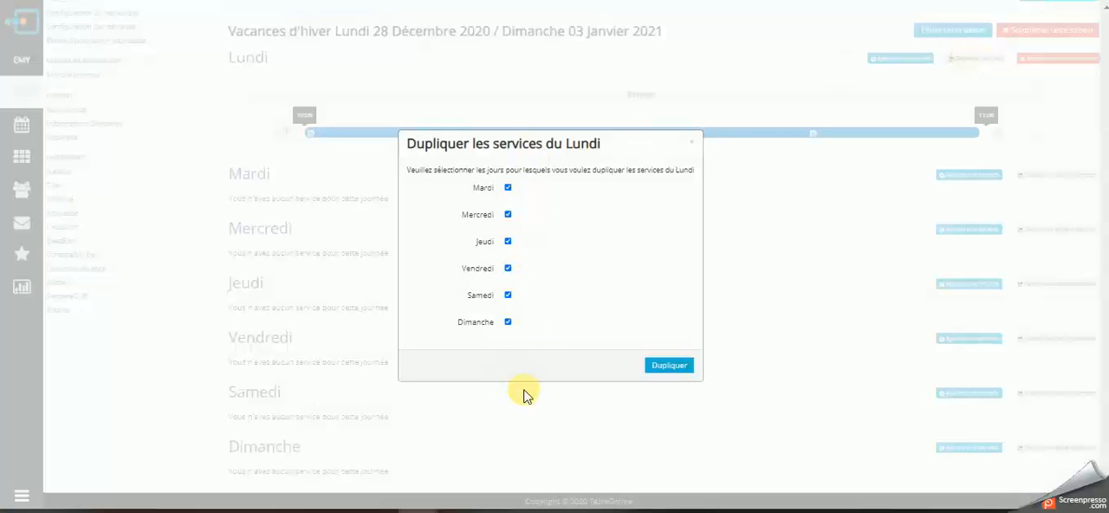
pyautogui.click(676, 367)
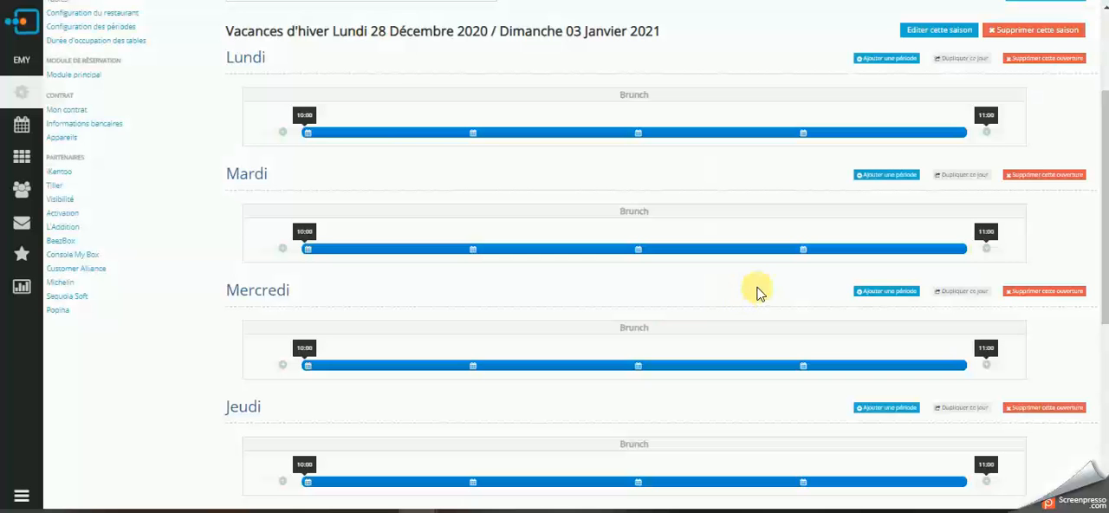
# Extend the Vendredi Brunch service in the Vacances d'hiver season to end at 12:30 and validate it.
pyautogui.scroll(-5, 398, 197)
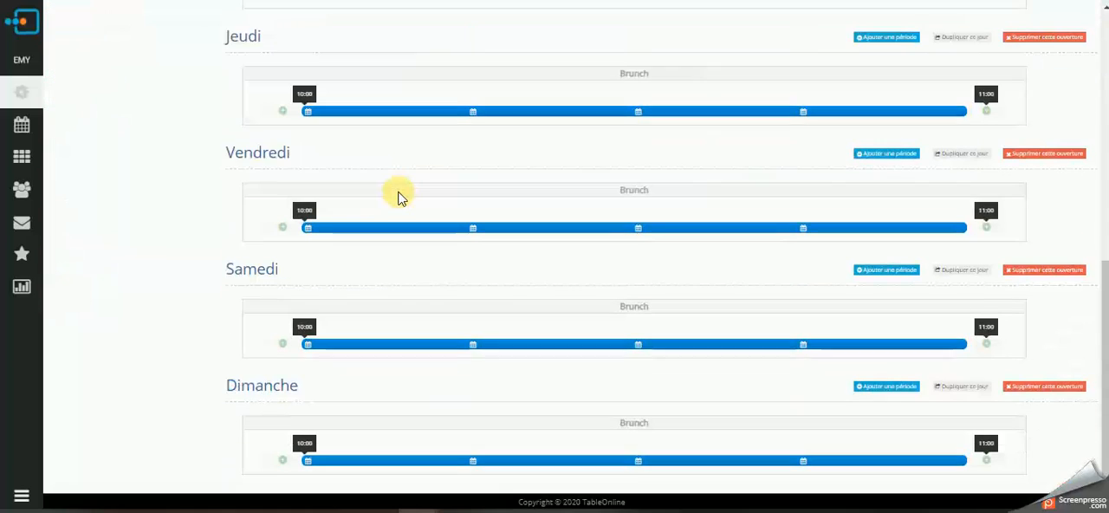
pyautogui.scroll(4, 398, 198)
pyautogui.scroll(-4, 398, 197)
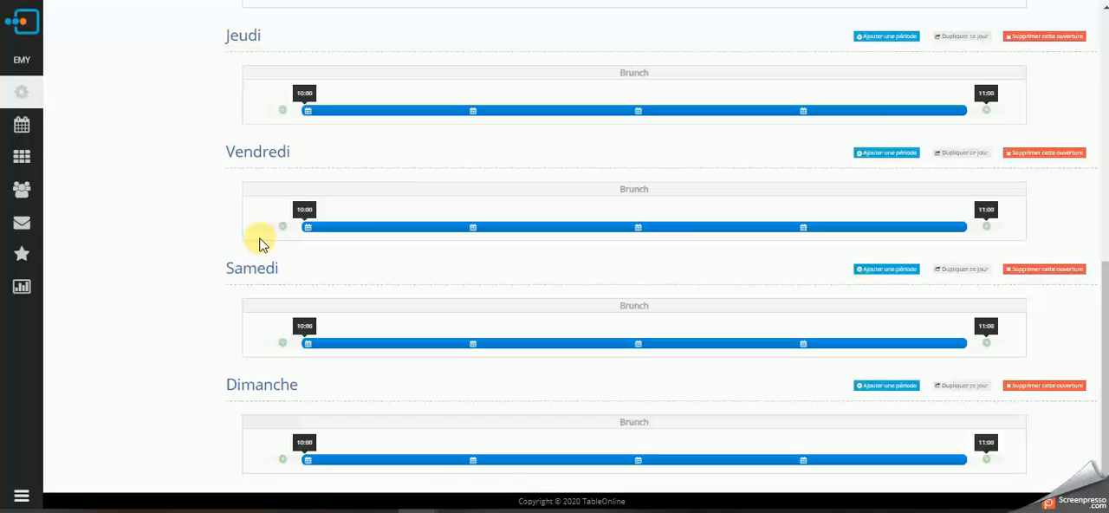
pyautogui.scroll(-2, 260, 244)
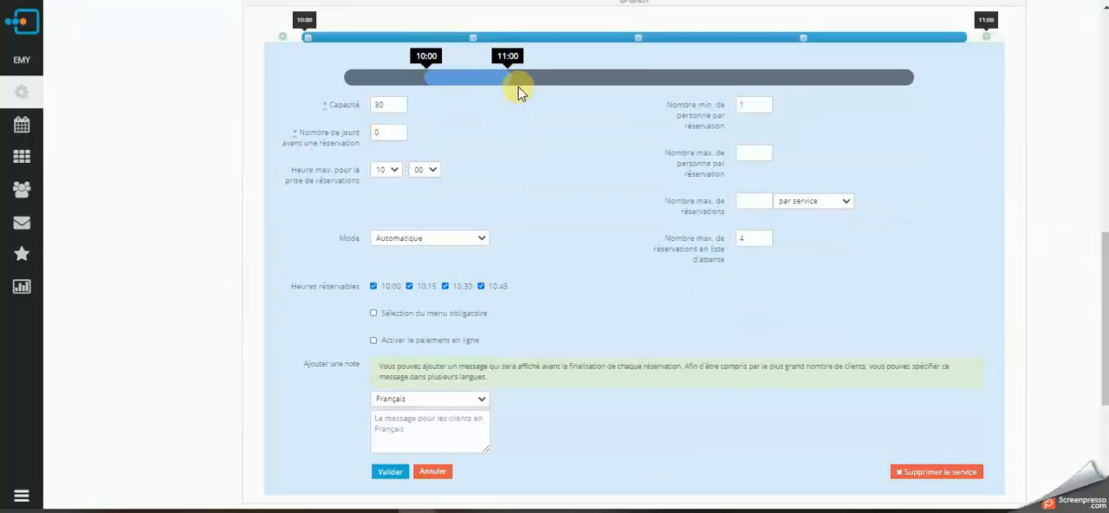
pyautogui.moveTo(508, 79); pyautogui.dragTo(624, 79)
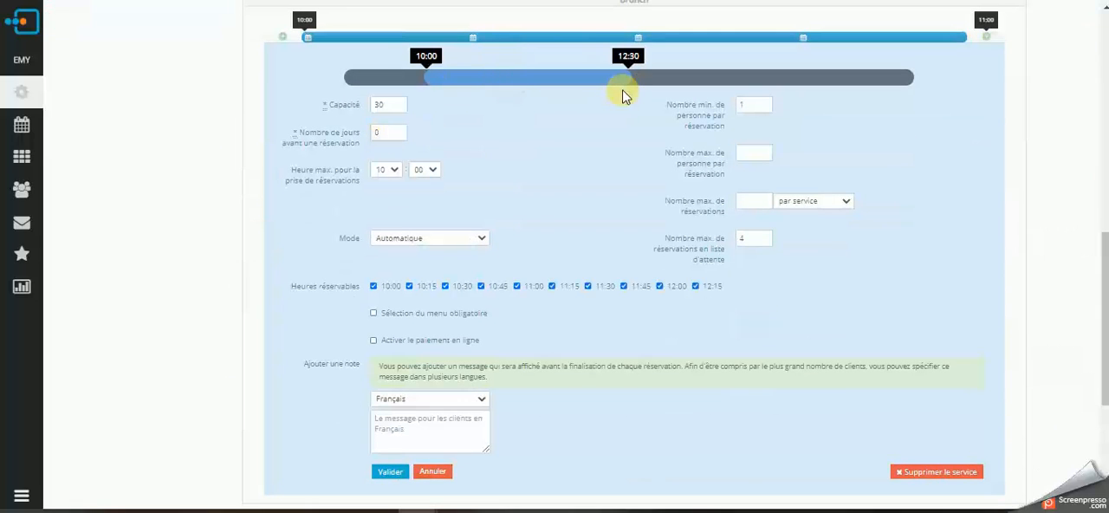
pyautogui.scroll(-3, 468, 240)
pyautogui.click(390, 234)
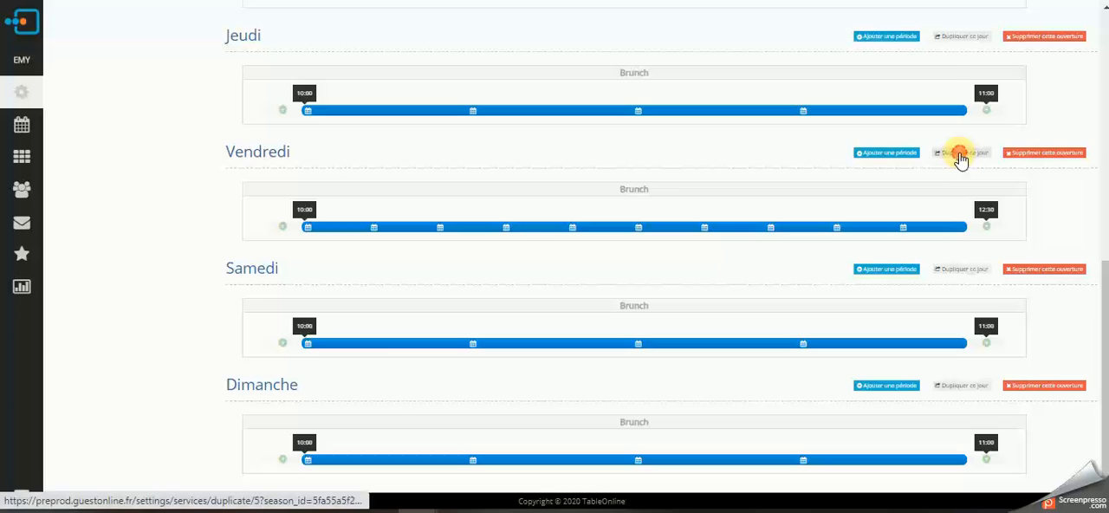
# Duplicate the Vendredi services to Samedi and Dimanche only, excluding Lundi through Jeudi.
pyautogui.click(959, 156)
pyautogui.click(508, 272)
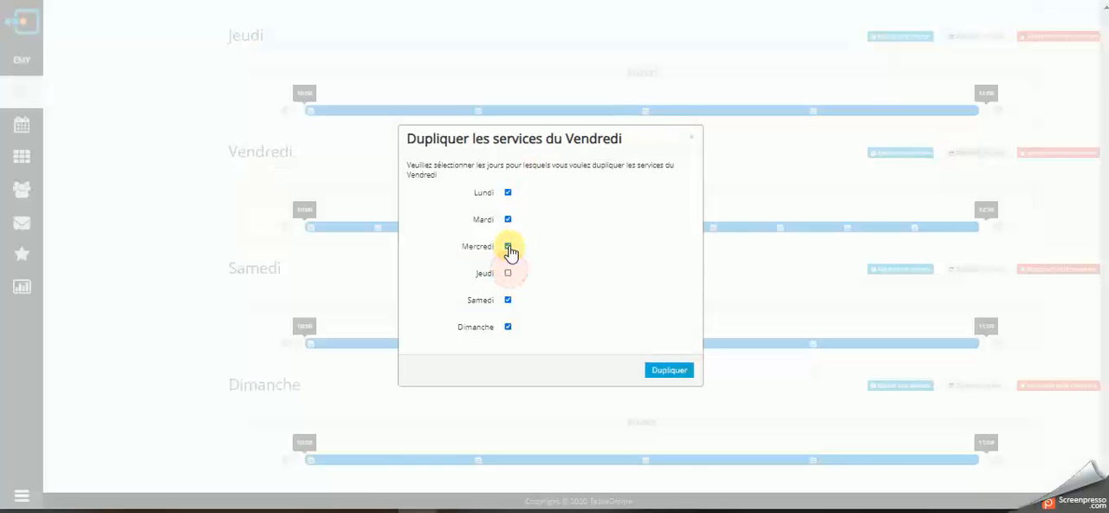
pyautogui.click(508, 246)
pyautogui.click(508, 219)
pyautogui.click(508, 192)
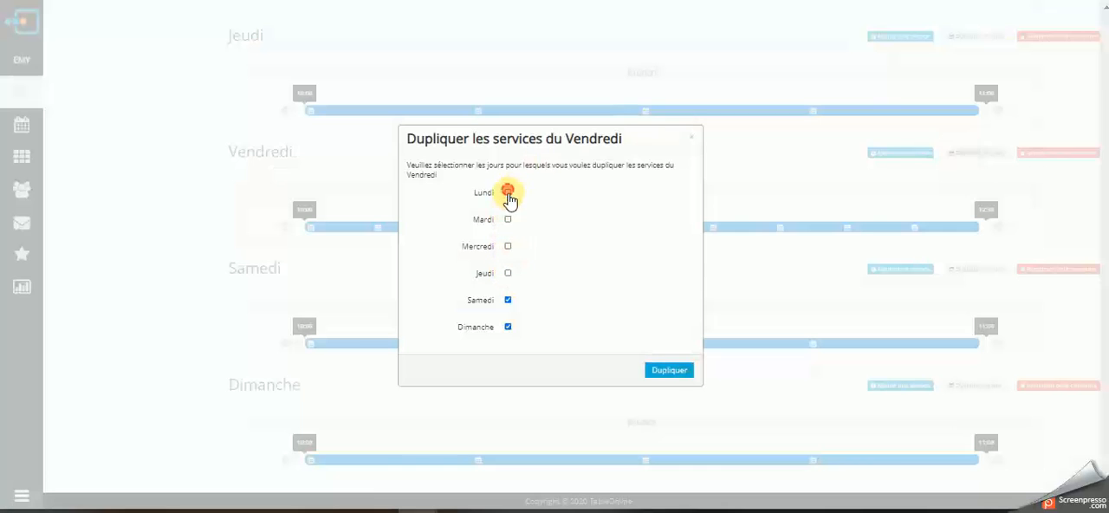
pyautogui.click(672, 372)
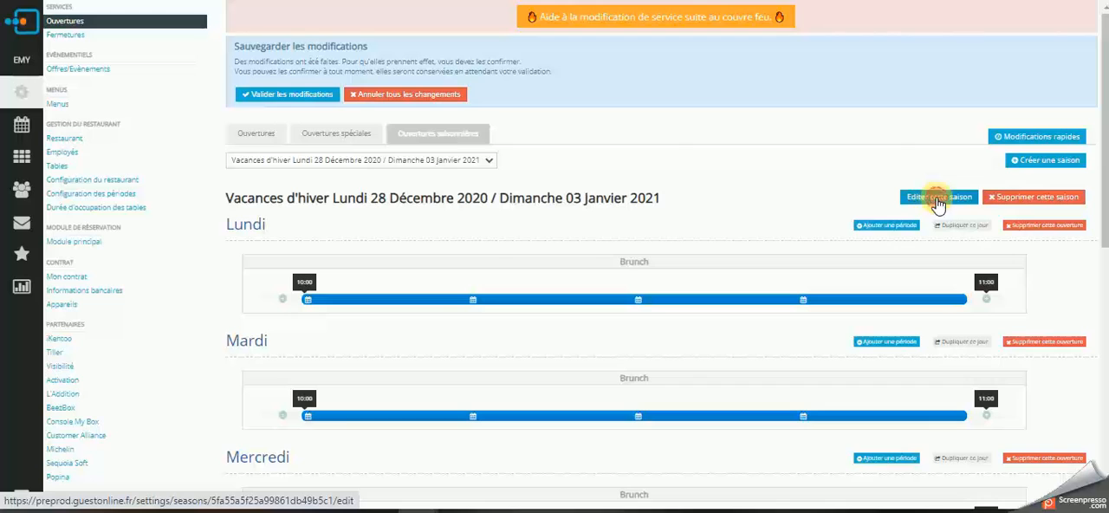
# Review the editable name, start date and end date of the Vacances d'hiver season, then close its edit form.
pyautogui.click(934, 205)
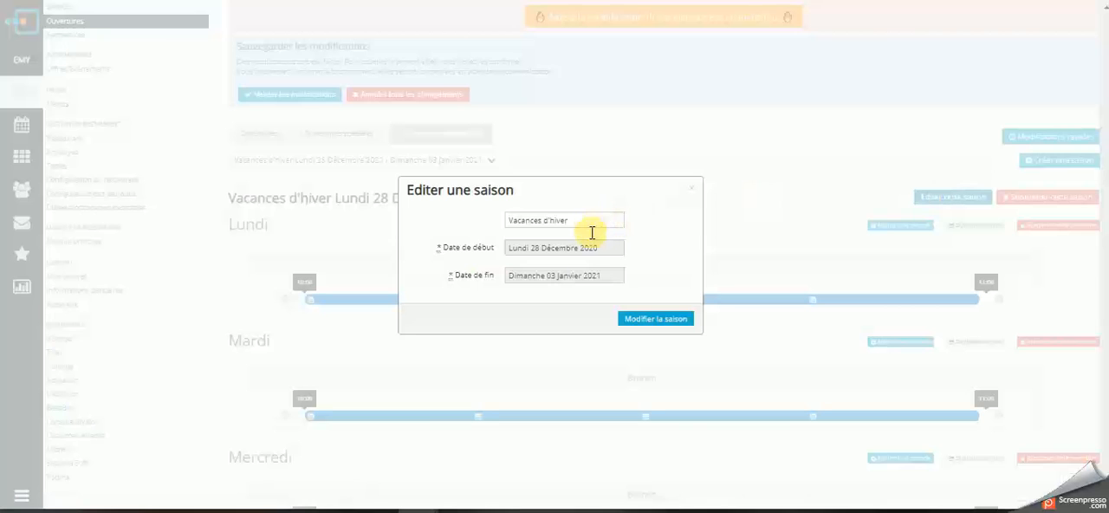
pyautogui.click(692, 189)
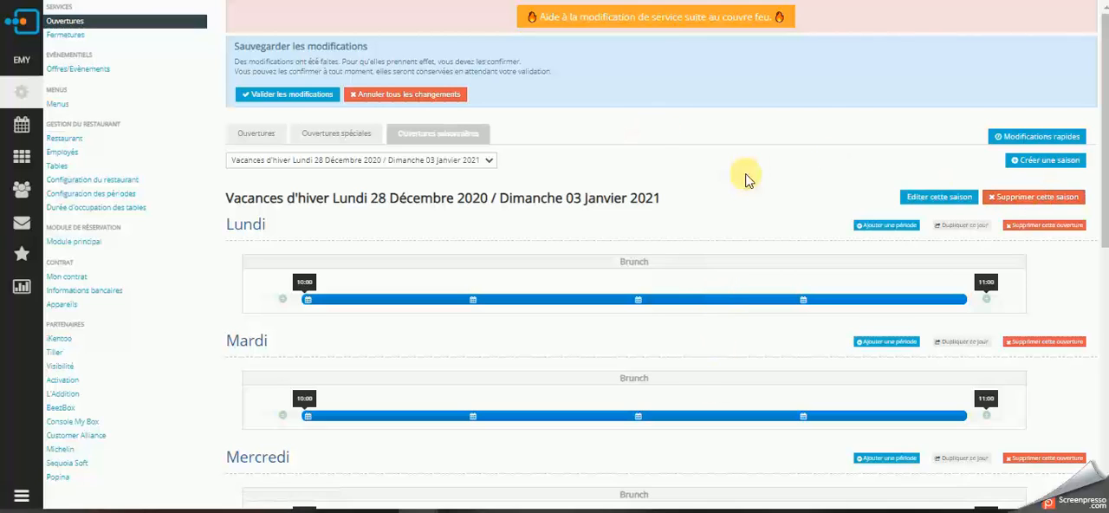
# Compare the restaurant's regular, special and seasonal openings, finishing on the regular weekly openings.
pyautogui.click(257, 133)
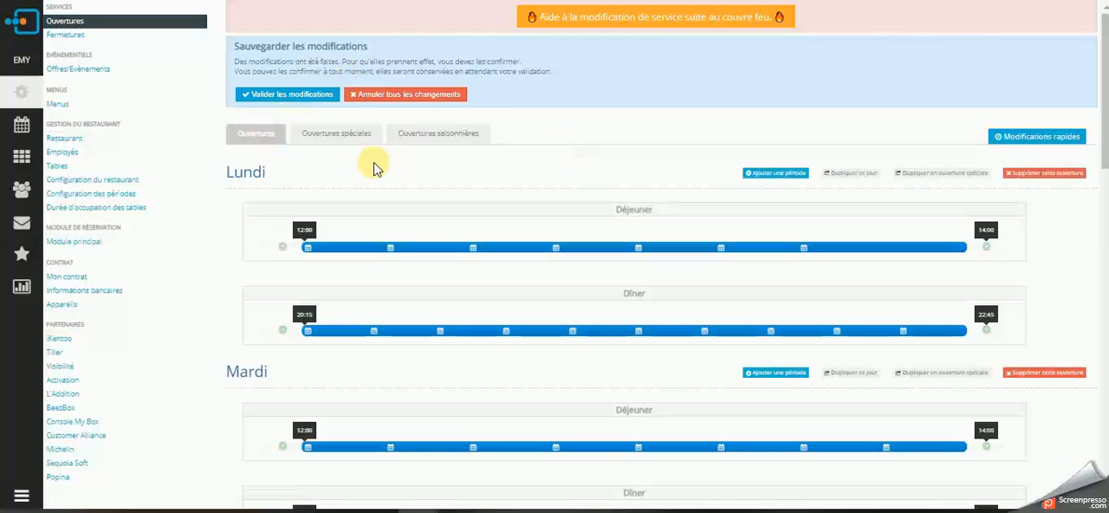
pyautogui.click(355, 140)
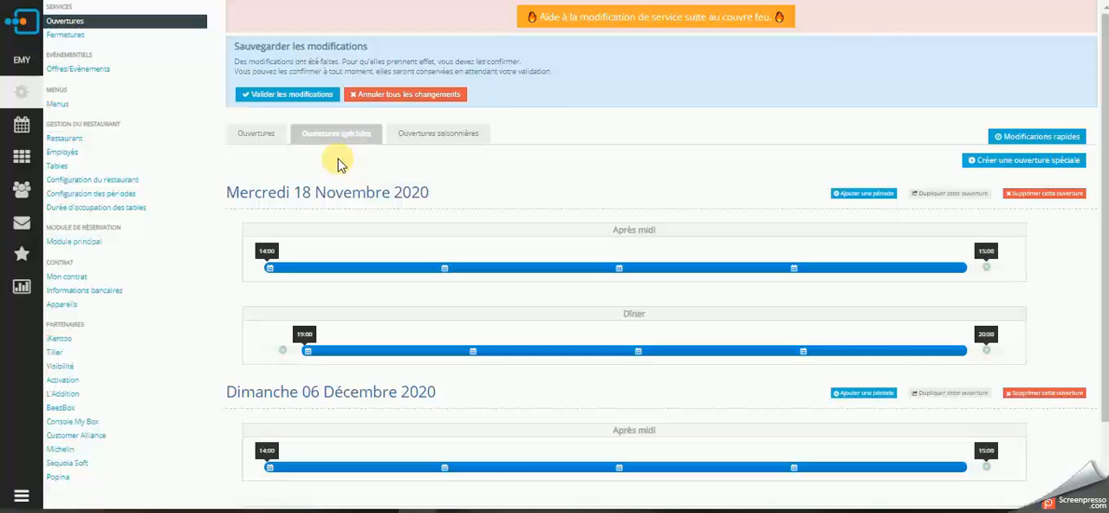
pyautogui.click(256, 139)
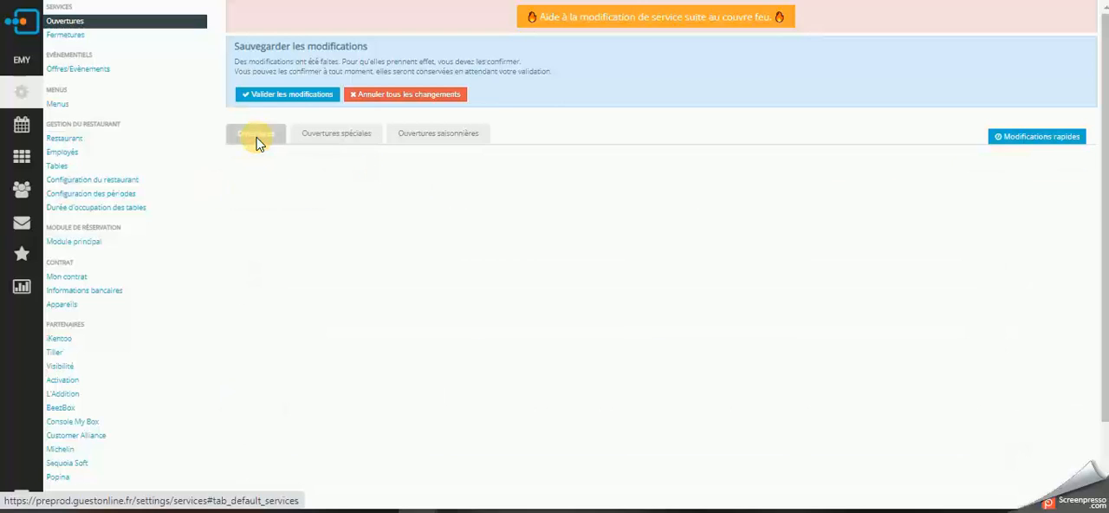
pyautogui.click(470, 136)
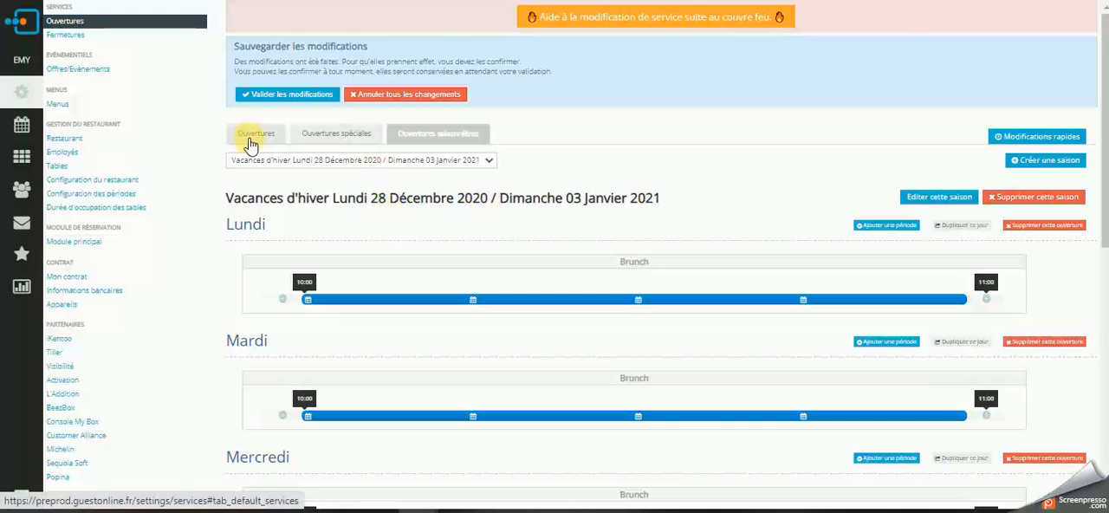
pyautogui.click(251, 142)
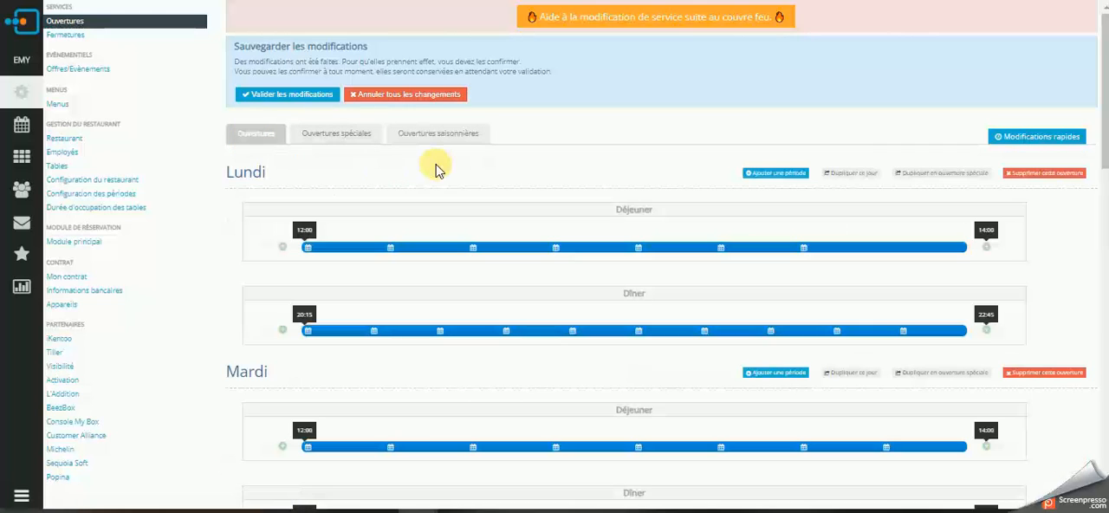